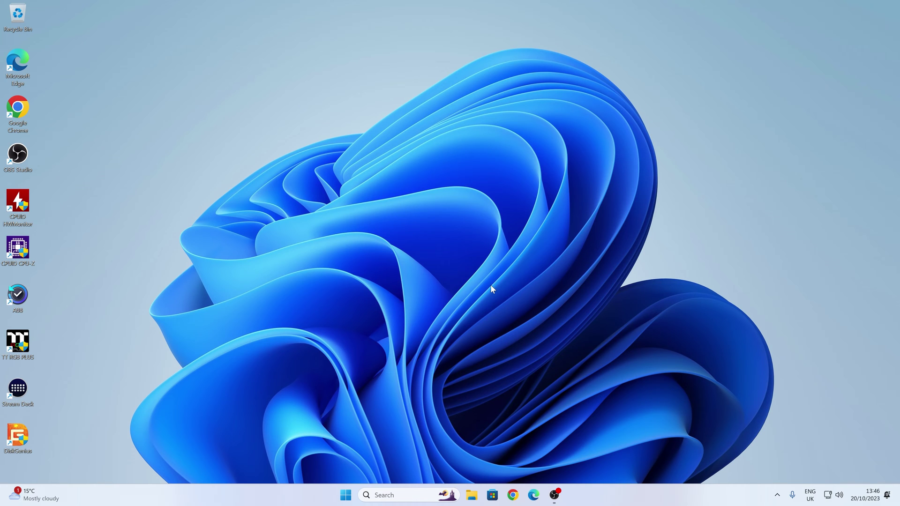
Launch Settings from Start and go to Personalisation.
click(345, 495)
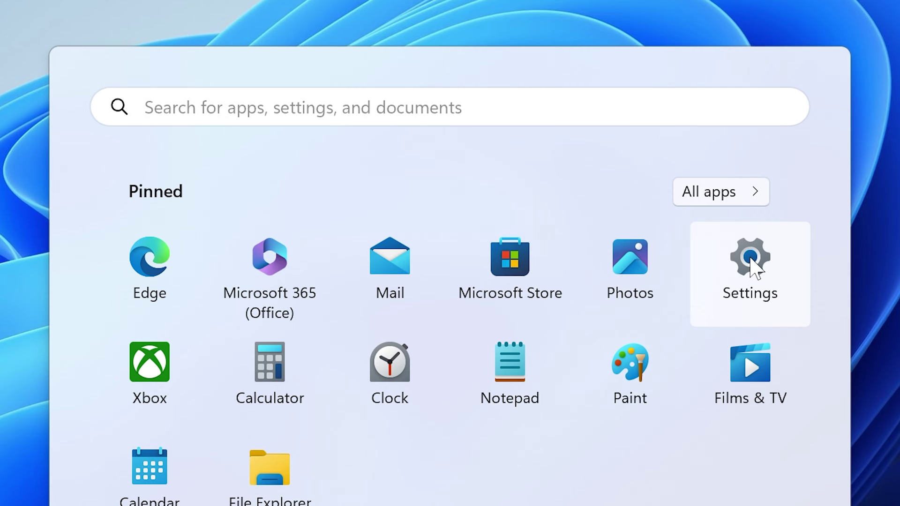
click(754, 267)
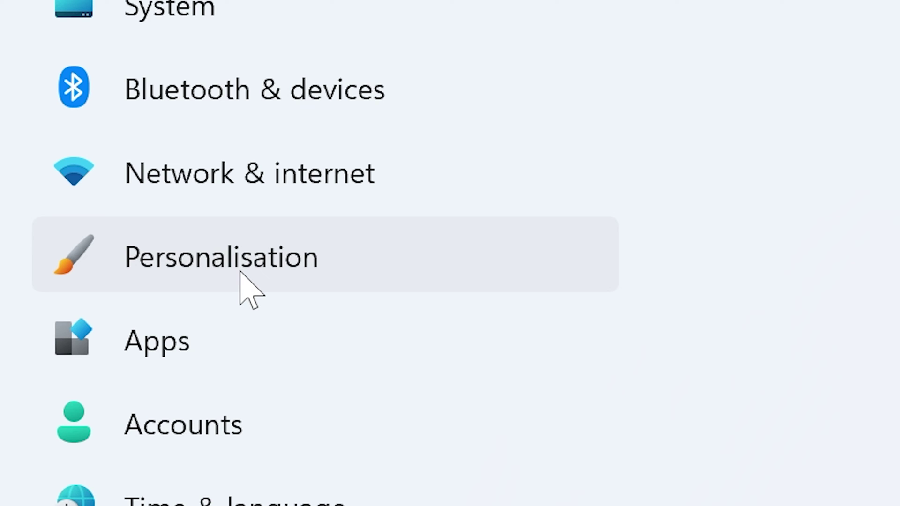
click(240, 275)
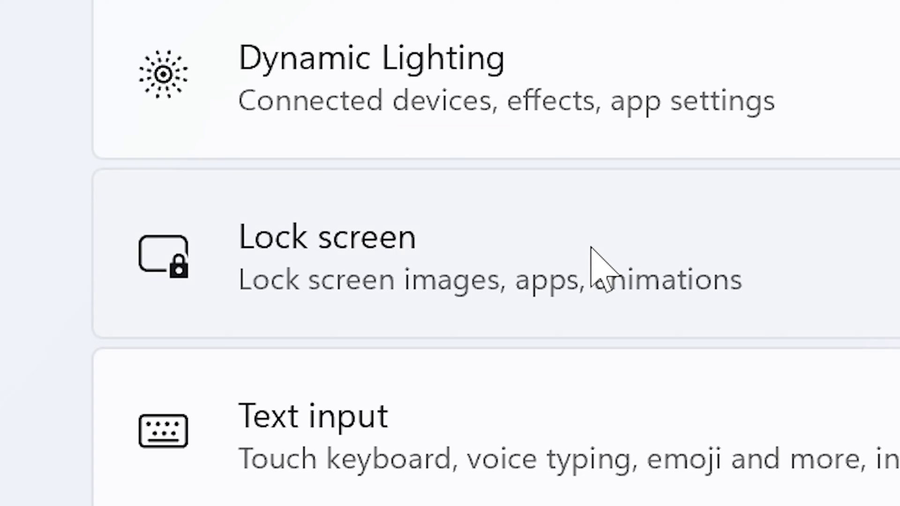
Go to the Lock screen settings page.
click(591, 248)
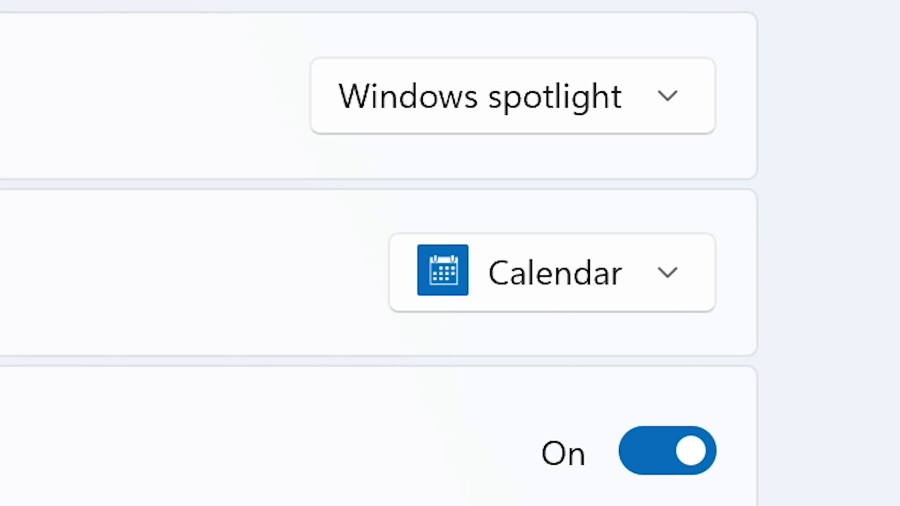
Change the lock screen background from Windows spotlight to Picture.
click(584, 124)
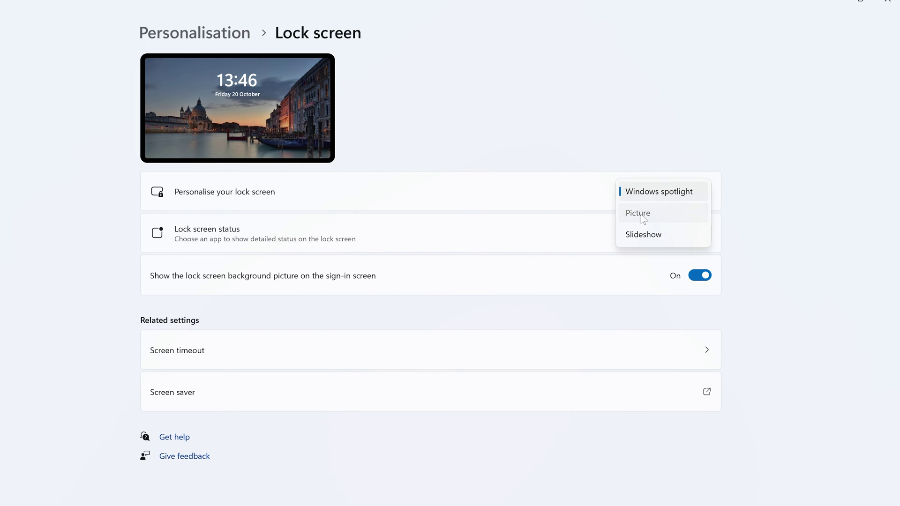
click(641, 214)
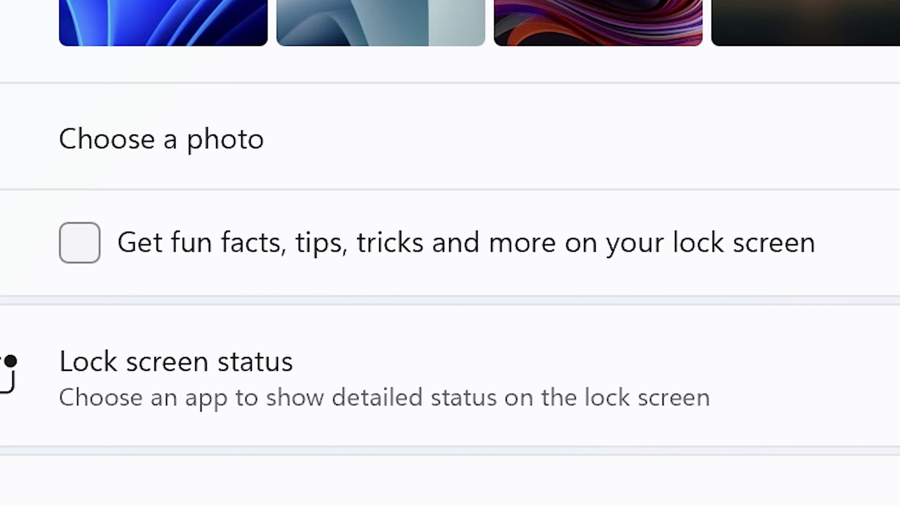
click(80, 243)
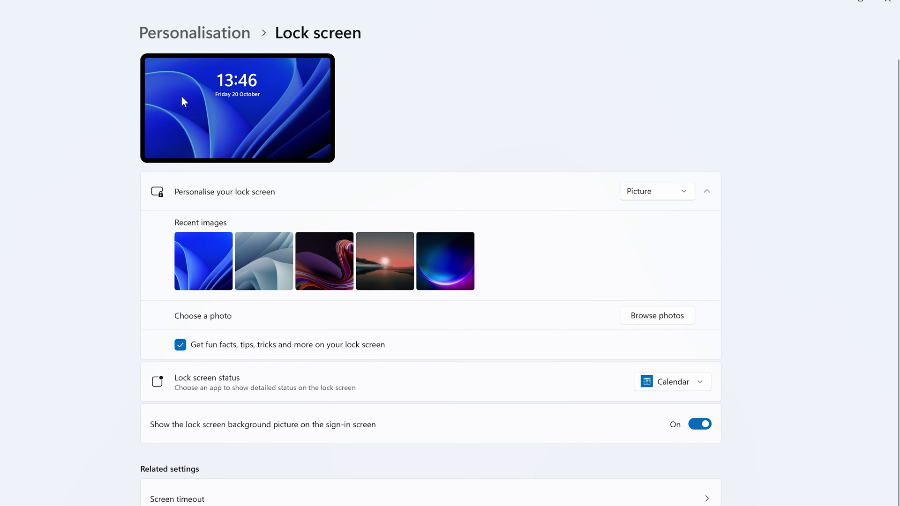
click(181, 345)
click(254, 261)
Try recent thumbnails, ending on the purple glowing orb as the lock screen picture.
click(324, 259)
click(366, 260)
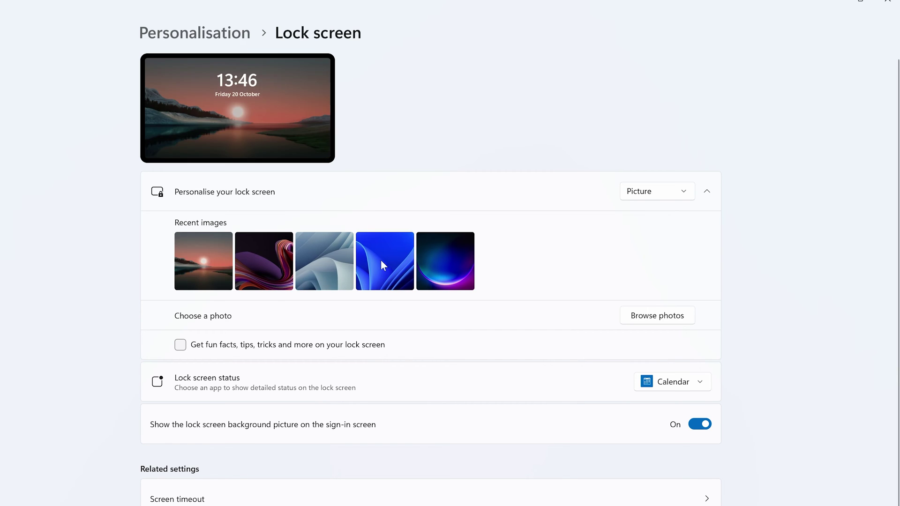
click(446, 262)
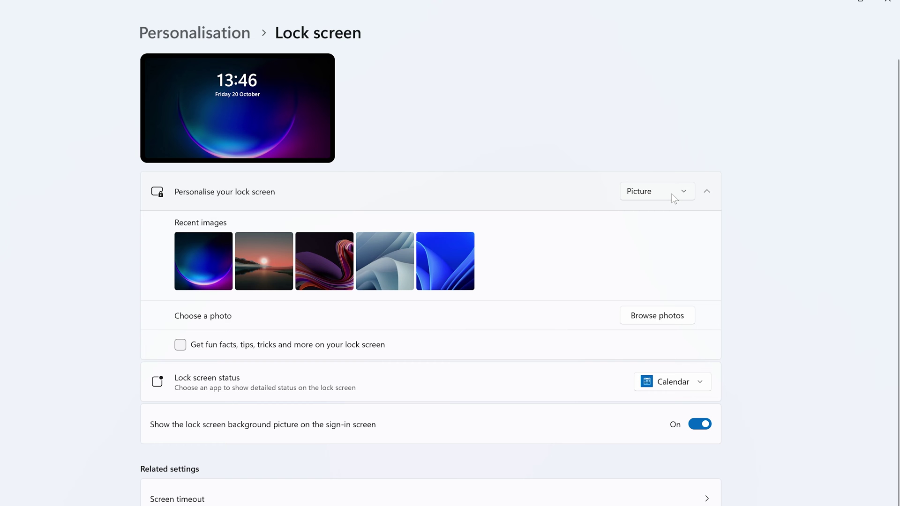
click(671, 192)
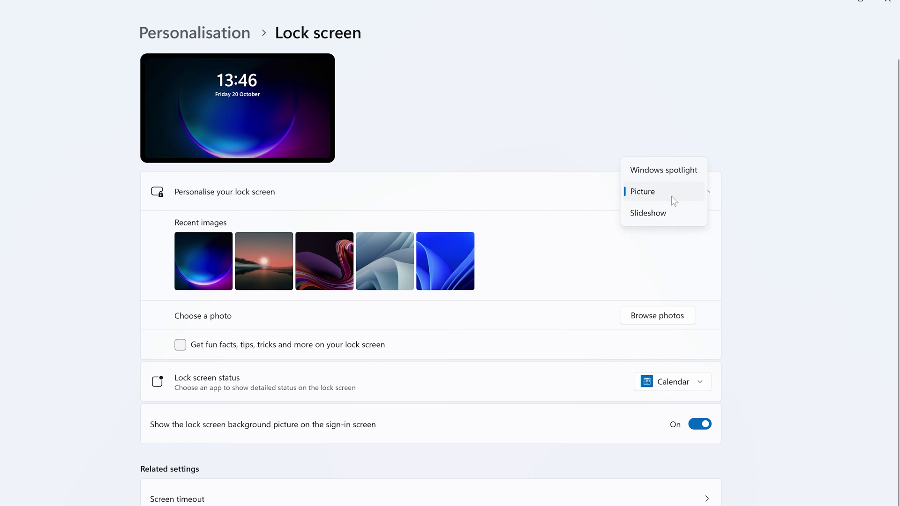
Toggle briefly to Windows spotlight and back to Picture, then tick 'Get fun facts, tips, tricks and more'.
click(662, 170)
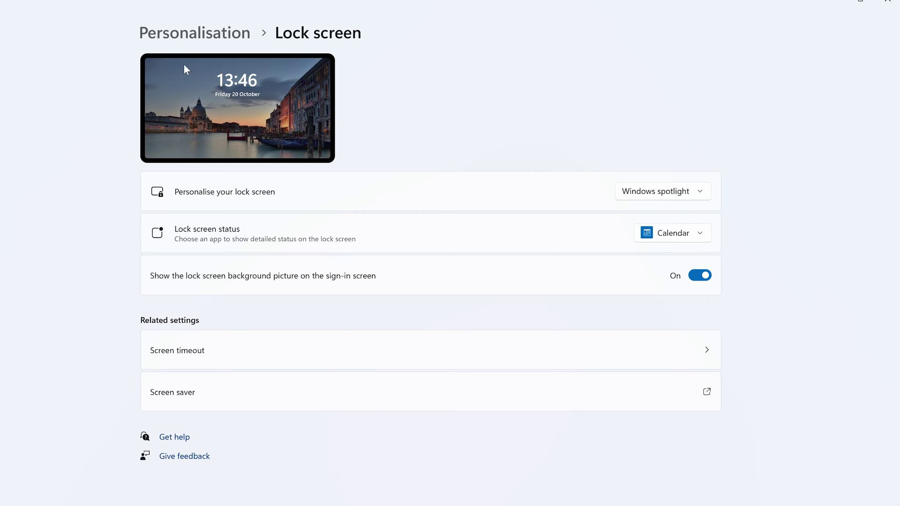
click(657, 192)
click(640, 213)
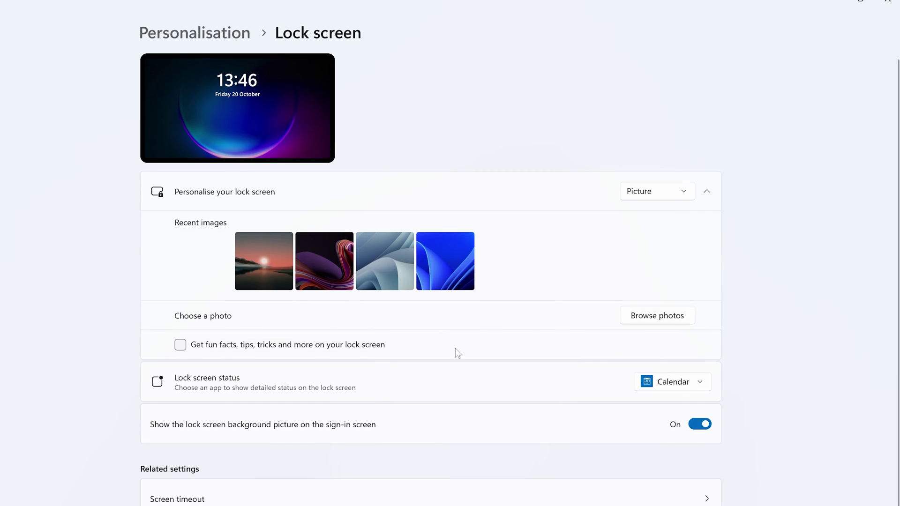
click(181, 344)
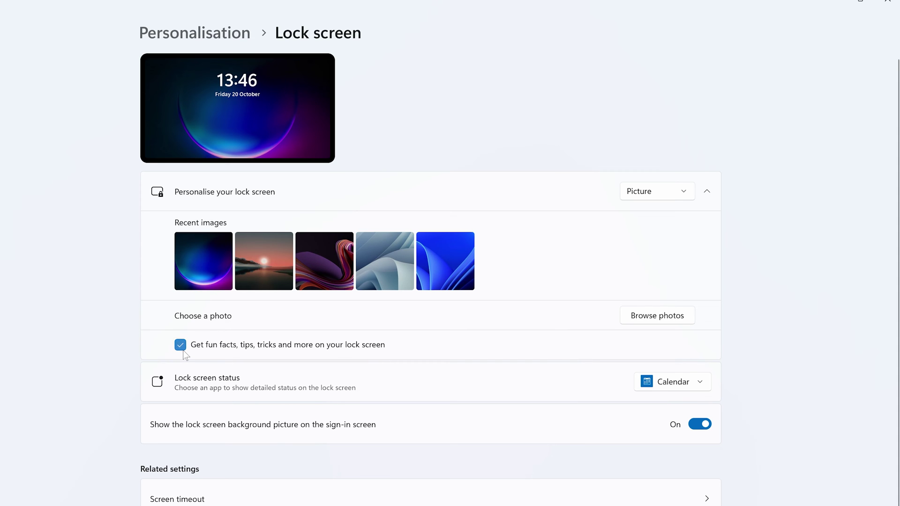